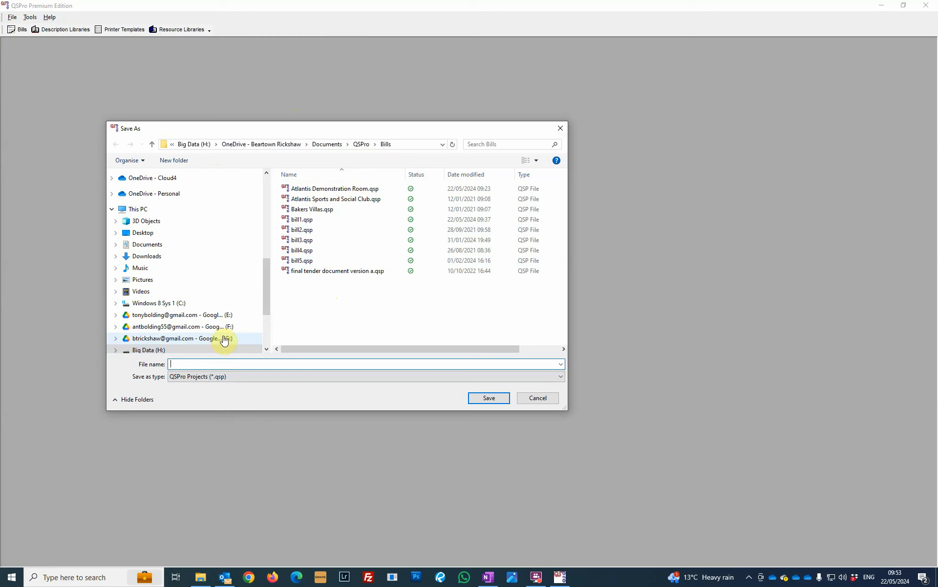
Save the new bill as bill6 in the Bills folder
{"action": "type", "text": "bi"}
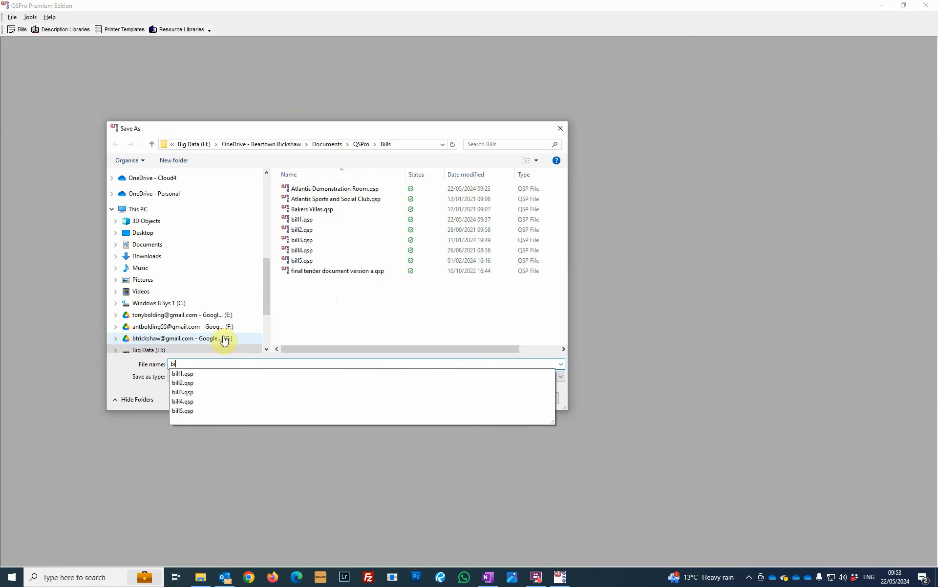
{"action": "type", "text": "ll6"}
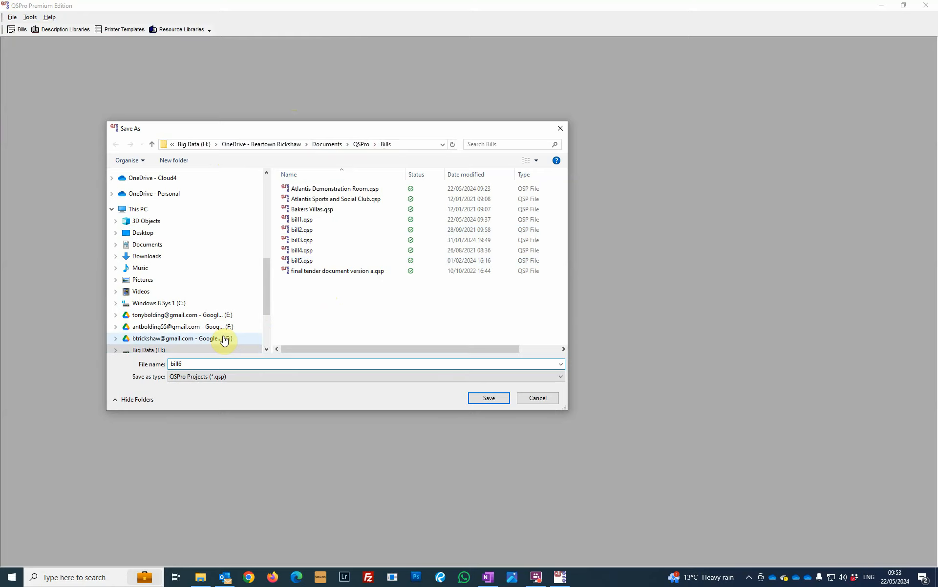
{"action": "key", "text": "Return"}
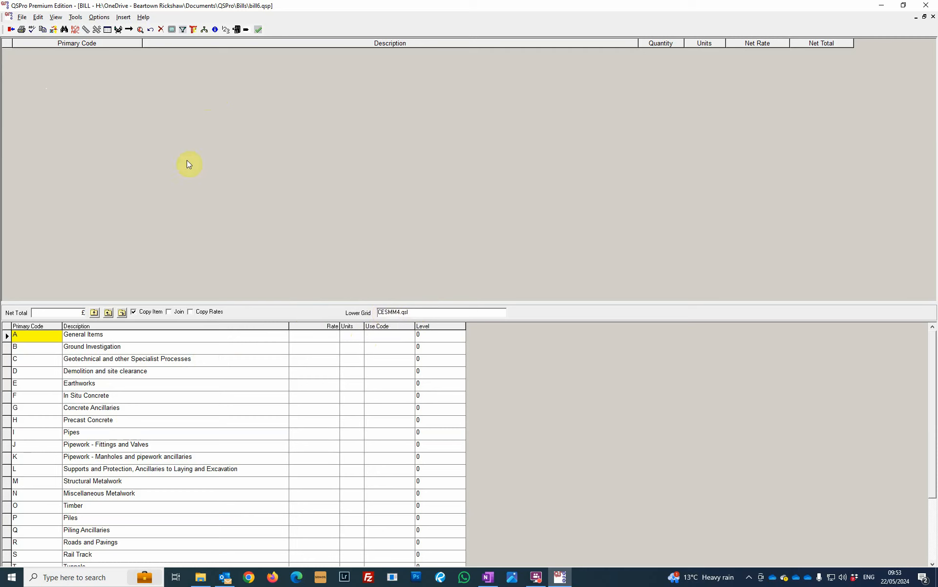
Load the SMM7-98-3.qsl library from Documents > QSpro > Libraries into the lower grid
{"action": "left_click", "coordinate": [55, 18]}
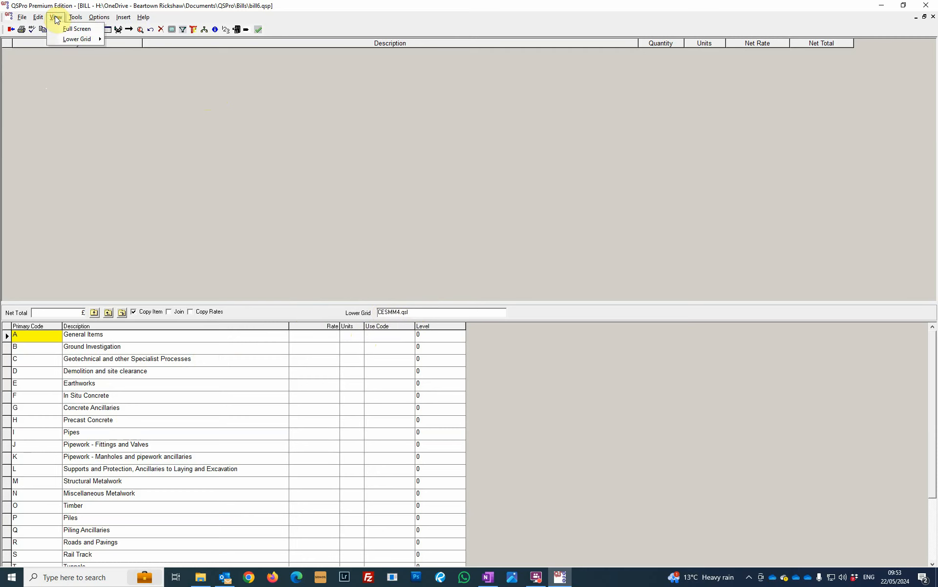
{"action": "mouse_move", "coordinate": [73, 39]}
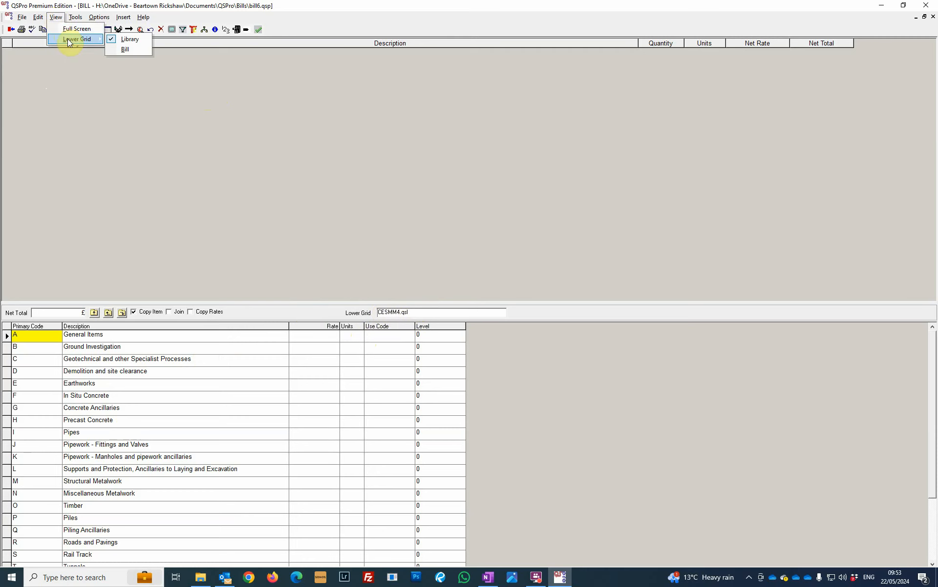
{"action": "left_click", "coordinate": [125, 40]}
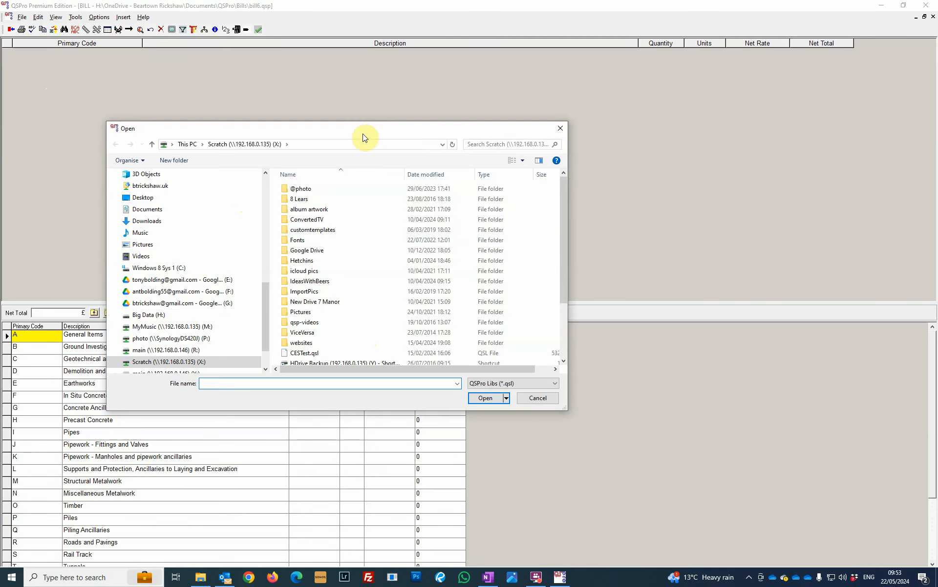
{"action": "left_click_drag", "start_coordinate": [361, 127], "coordinate": [383, 86]}
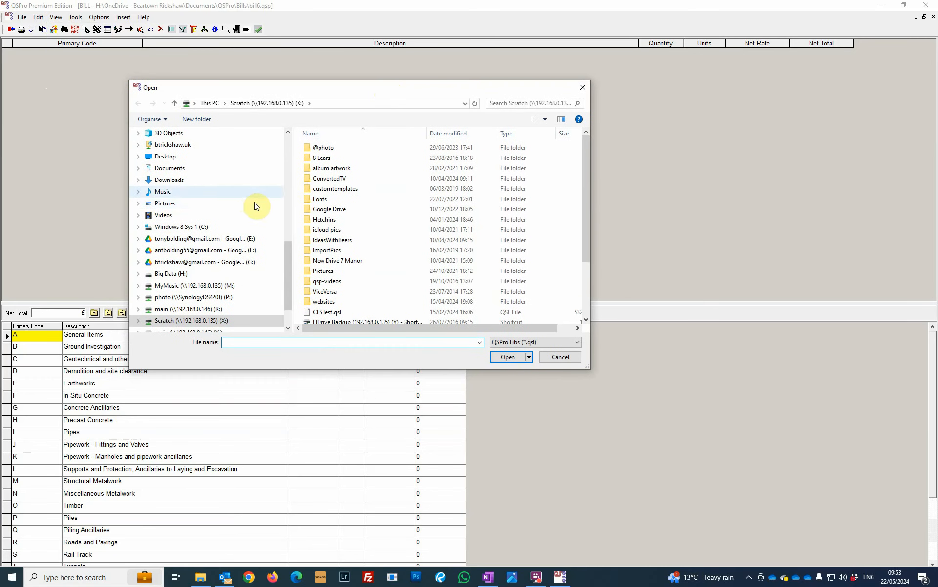
{"action": "scroll", "coordinate": [237, 189], "scroll_direction": "up", "scroll_amount": 5}
{"action": "scroll", "coordinate": [233, 190], "scroll_direction": "up", "scroll_amount": 4}
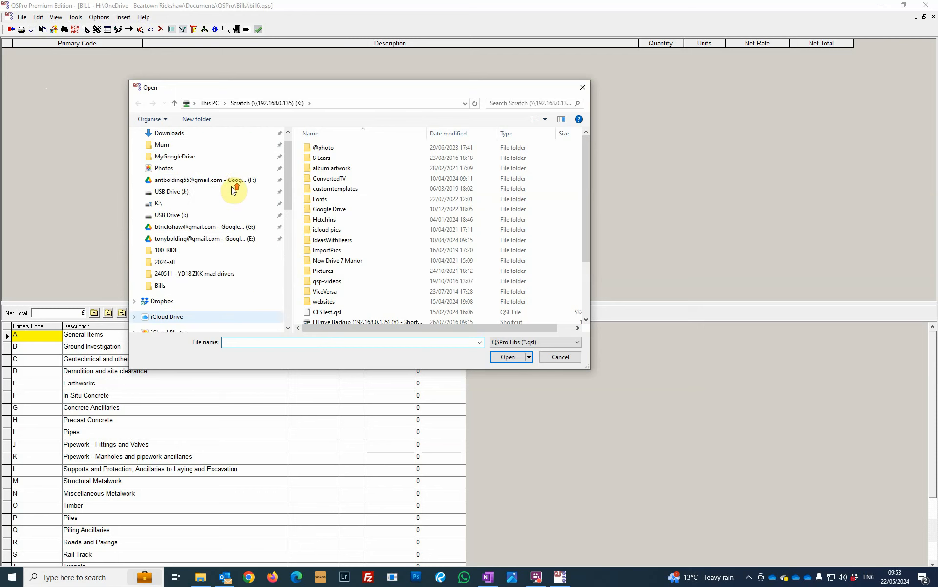
{"action": "scroll", "coordinate": [186, 205], "scroll_direction": "down", "scroll_amount": 3}
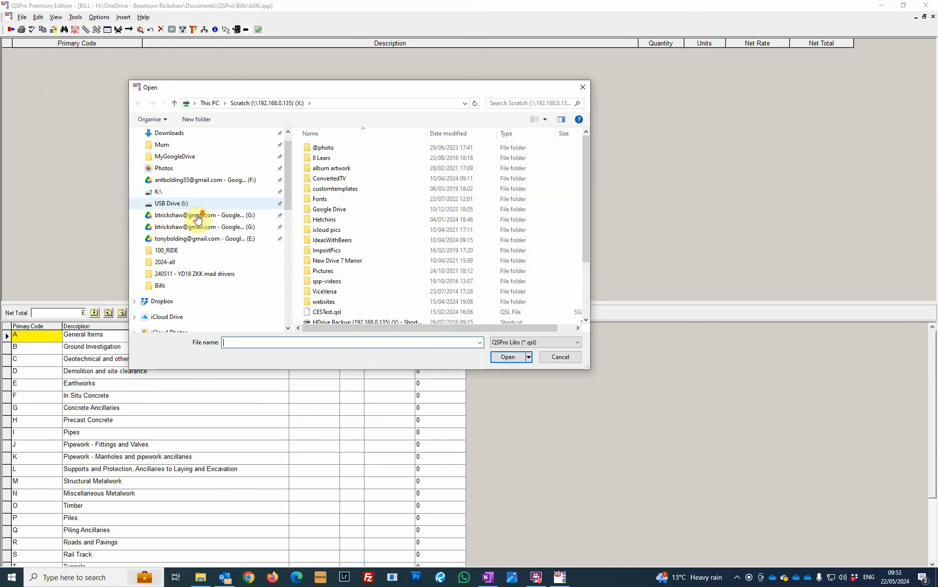
{"action": "scroll", "coordinate": [182, 286], "scroll_direction": "down", "scroll_amount": 4}
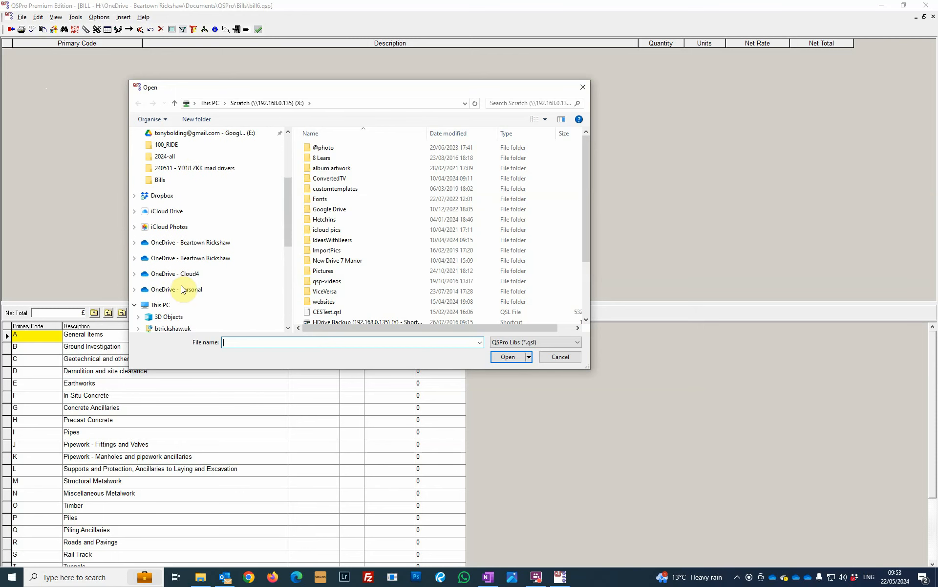
{"action": "left_click", "coordinate": [177, 282]}
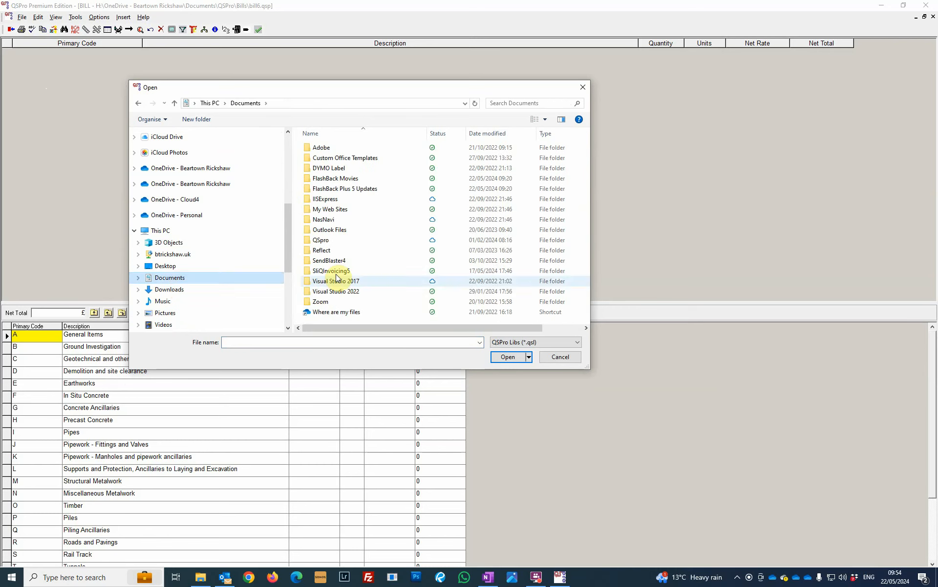
{"action": "double_click", "coordinate": [320, 239]}
{"action": "double_click", "coordinate": [322, 190]}
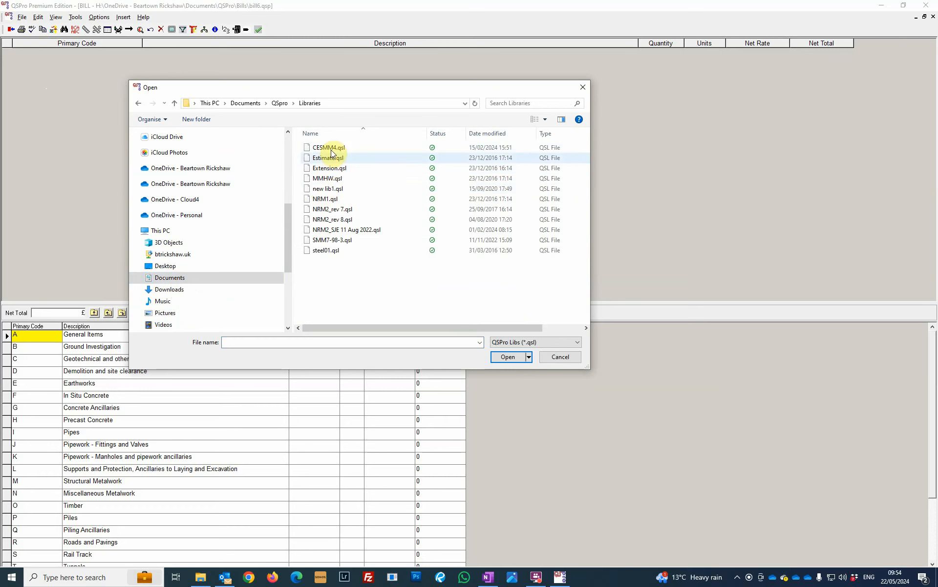
{"action": "left_click", "coordinate": [330, 240]}
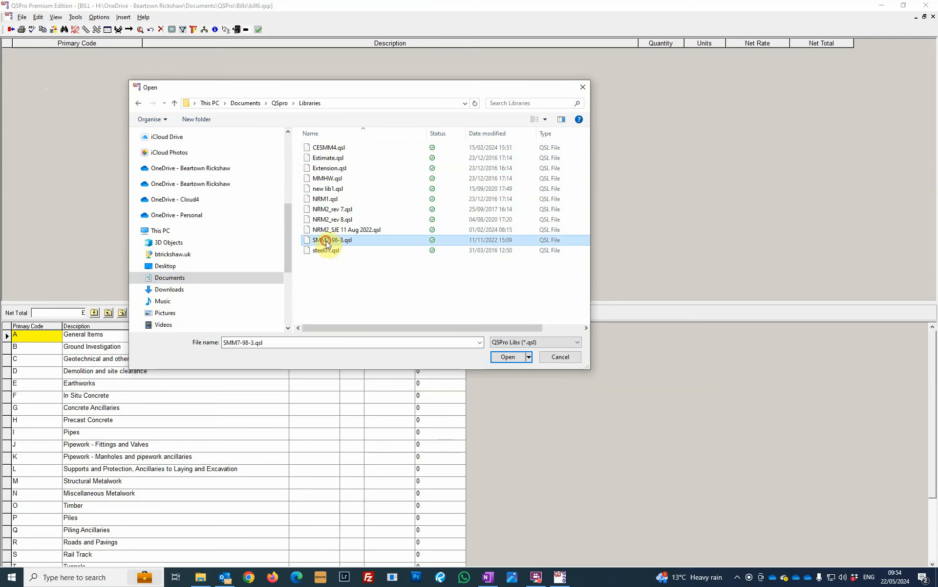
{"action": "left_click", "coordinate": [498, 357]}
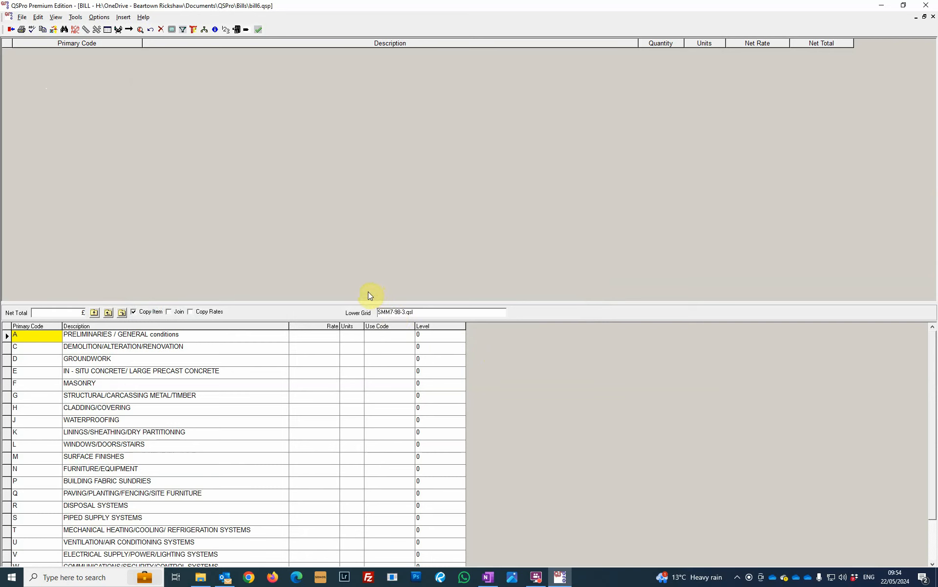
Add the half brick thick stretcher bond item to the bill under Masonry, F10 Brick/Block Walling, common bricks F10.000, Walls
{"action": "double_click", "coordinate": [82, 386]}
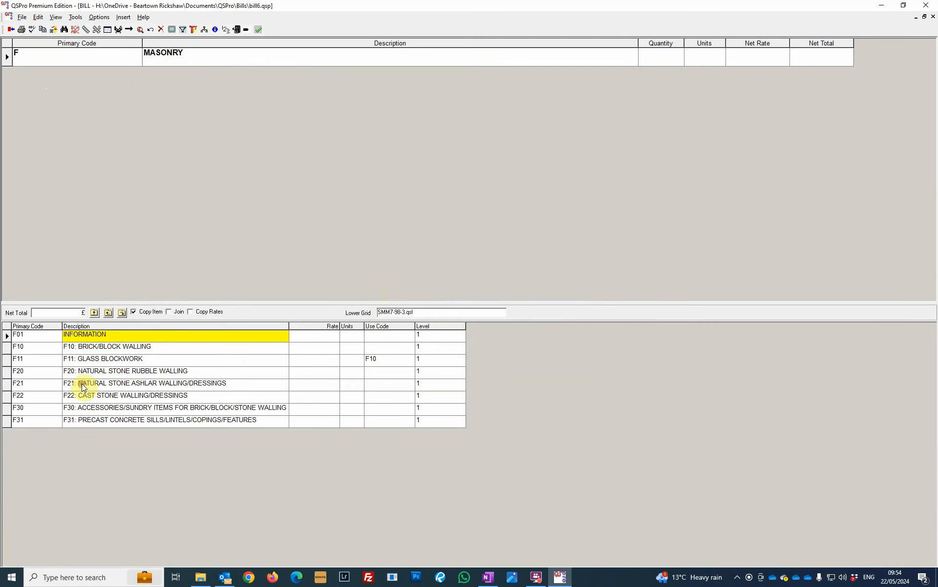
{"action": "double_click", "coordinate": [105, 348]}
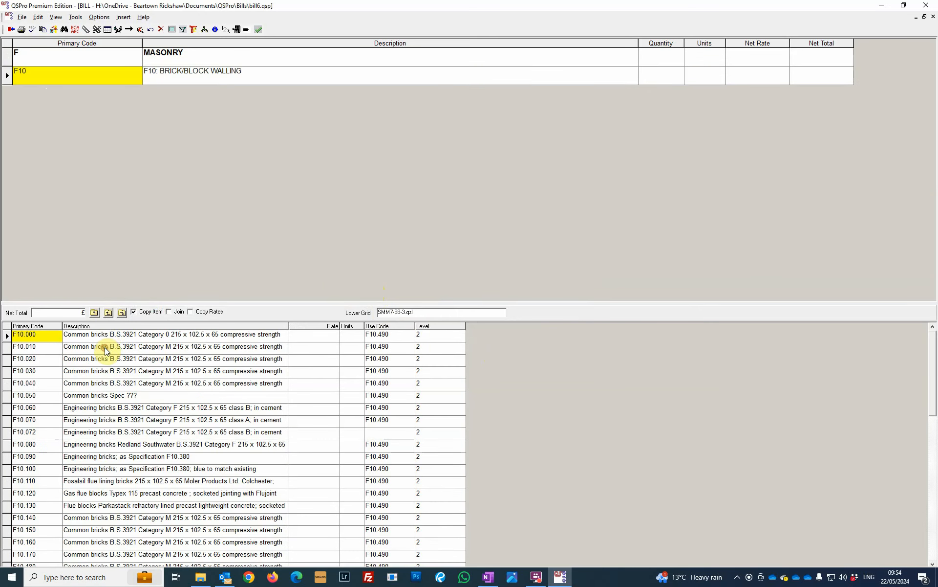
{"action": "left_click", "coordinate": [107, 337]}
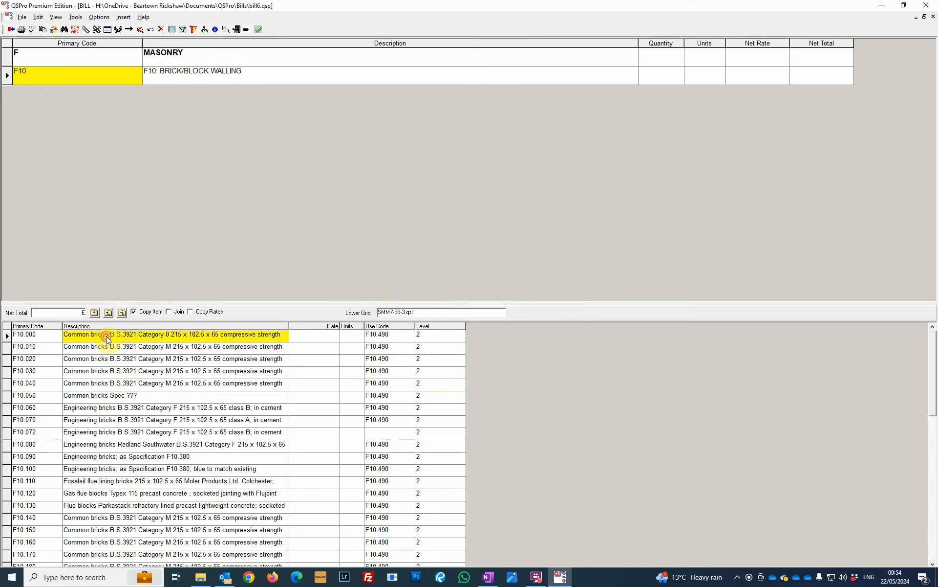
{"action": "double_click", "coordinate": [106, 337]}
{"action": "double_click", "coordinate": [105, 336]}
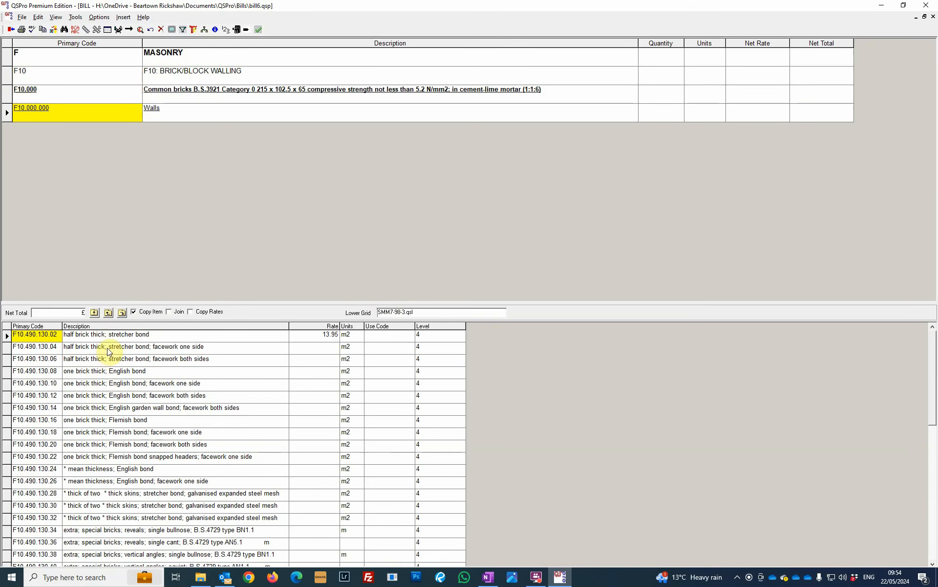
{"action": "double_click", "coordinate": [108, 336]}
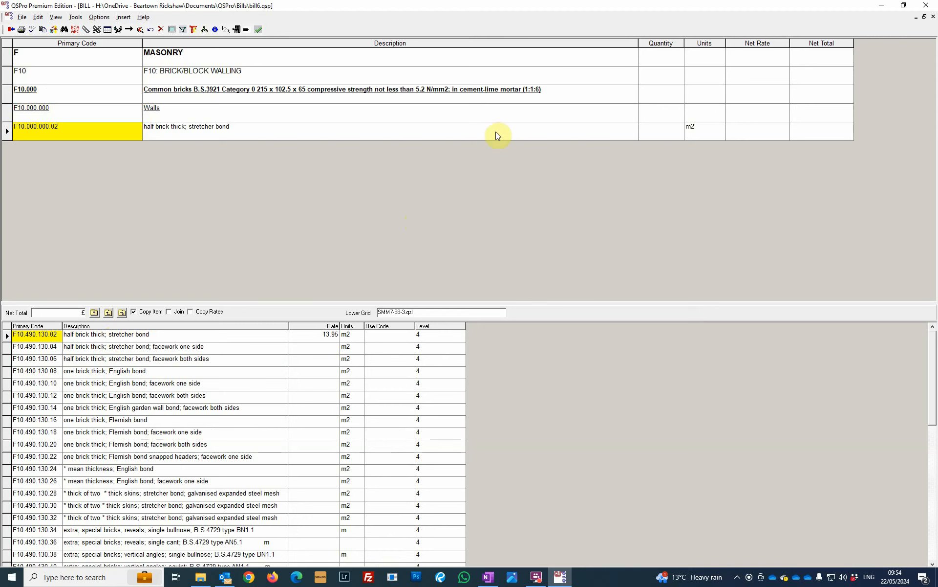
Enter dimensions for the half brick wall item's quantity: Times In 2*5+4, A 2 and B 5
{"action": "double_click", "coordinate": [670, 131]}
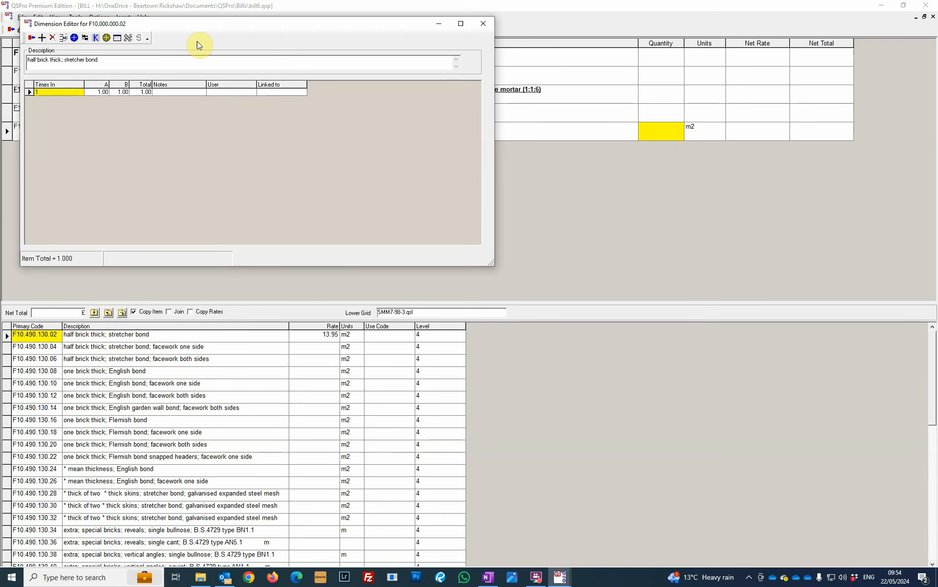
{"action": "left_click_drag", "start_coordinate": [221, 25], "coordinate": [281, 118]}
{"action": "key", "text": "Tab"}
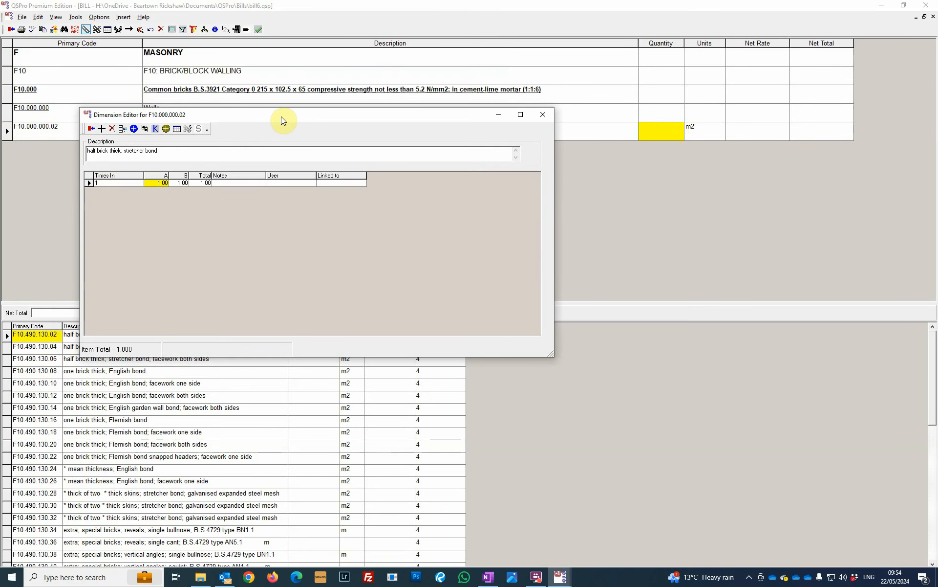
{"action": "key", "text": "shift+Tab"}
{"action": "type", "text": "2*5+4"}
{"action": "key", "text": "Tab"}
{"action": "type", "text": "3"}
{"action": "key", "text": "Tab"}
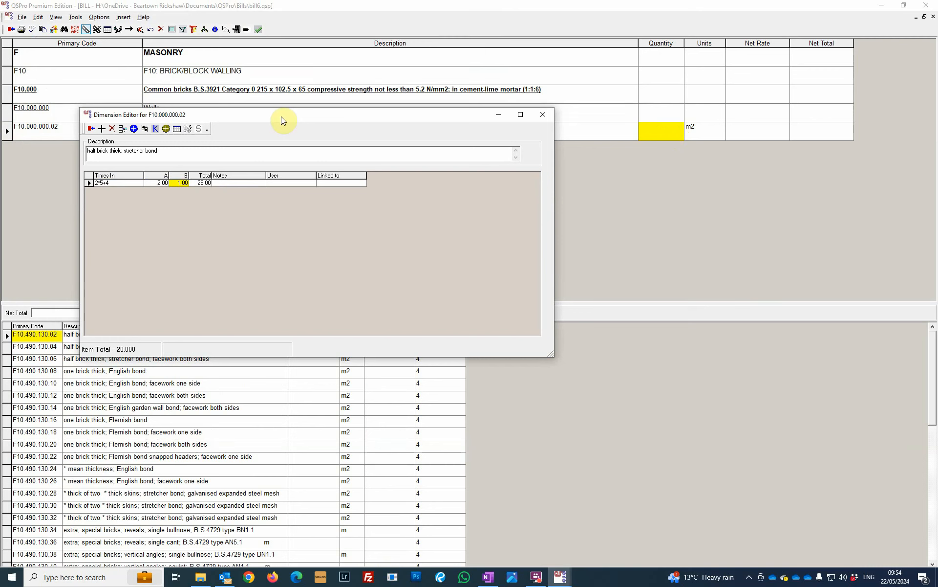
{"action": "type", "text": "5"}
{"action": "key", "text": "Tab"}
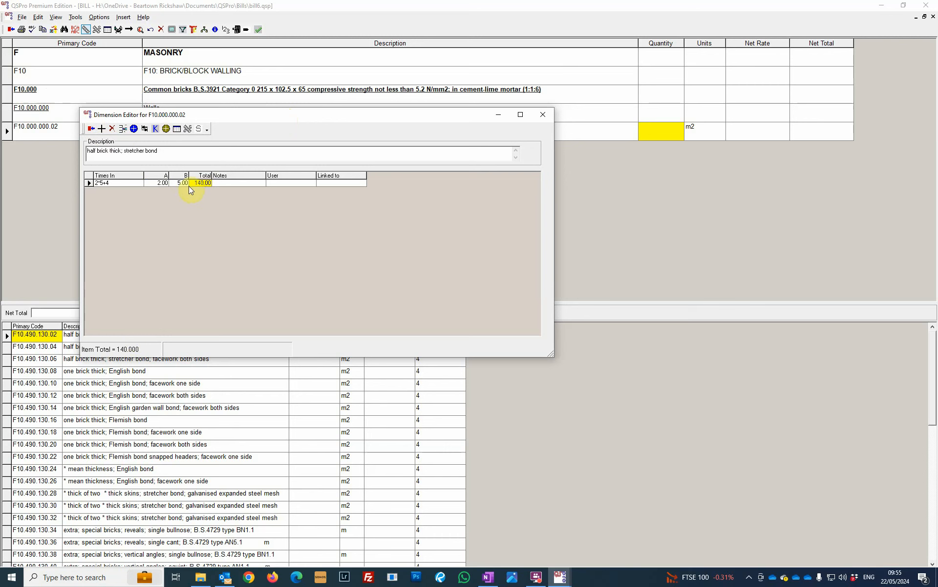
Change the dimension line's Times In to 2*5+4.6 and A to 2.2, and return the total to the bill
{"action": "left_click", "coordinate": [121, 181]}
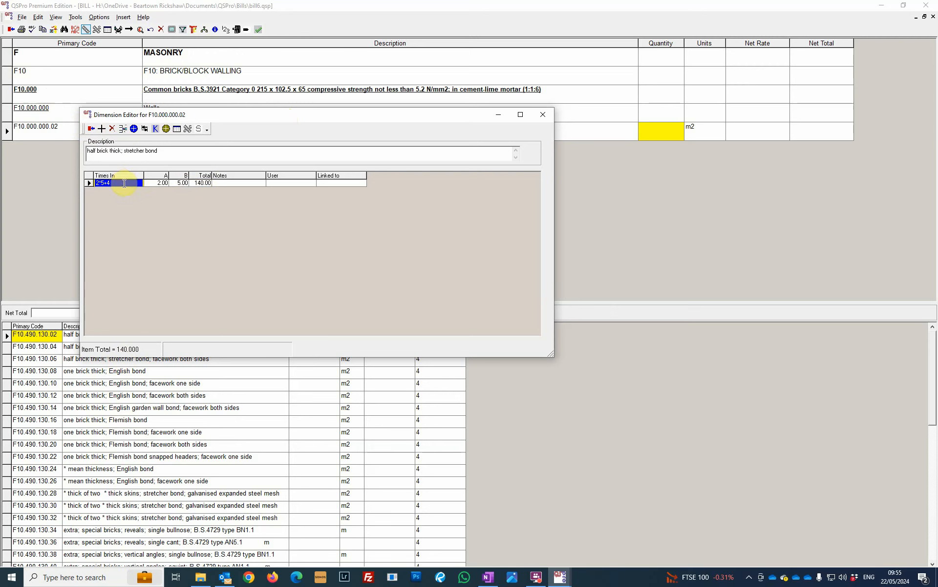
{"action": "type", "text": ".6"}
{"action": "key", "text": "Tab"}
{"action": "key", "text": "Tab"}
{"action": "type", "text": "2.2"}
{"action": "left_click", "coordinate": [179, 183]}
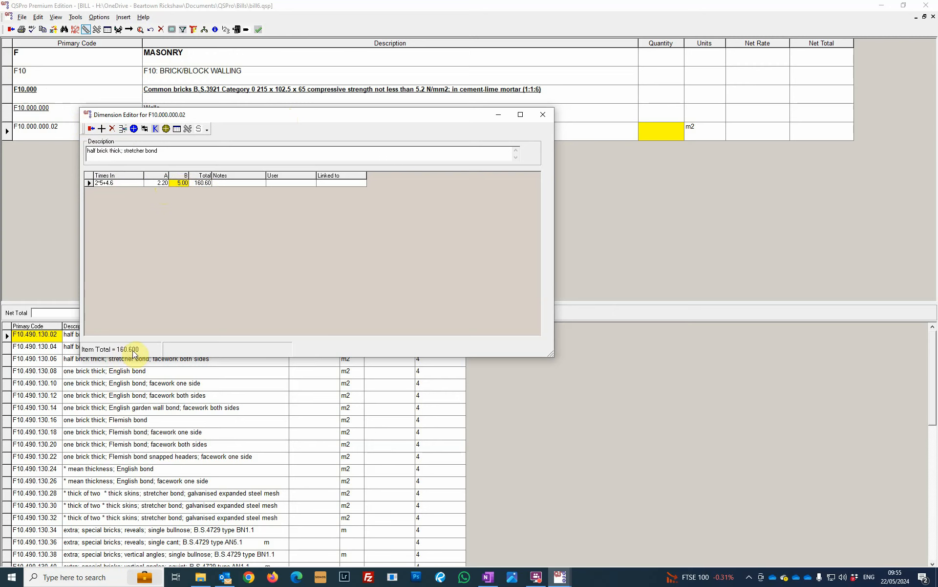
{"action": "left_click", "coordinate": [91, 128]}
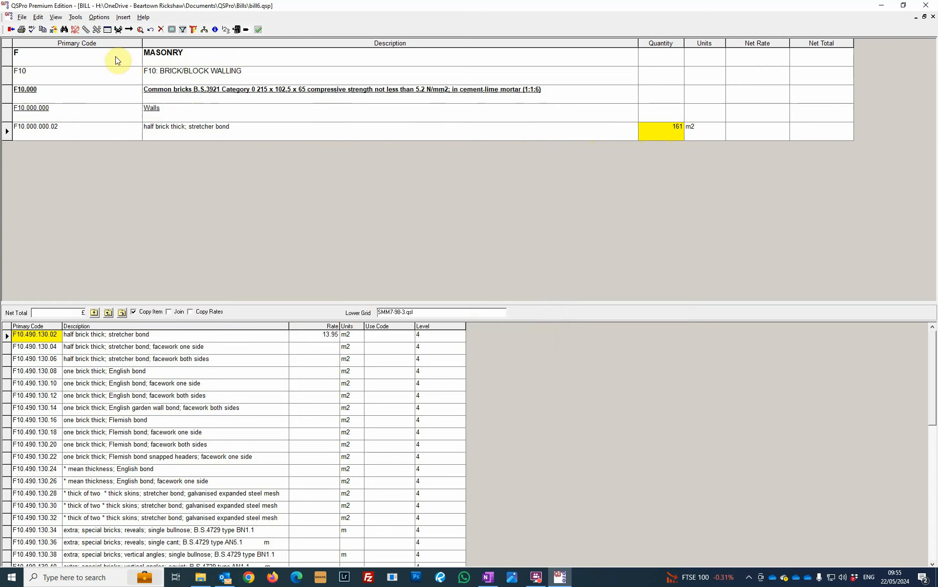
Preview the bill report in SMM style, check its second page and close the preview
{"action": "left_click", "coordinate": [21, 30]}
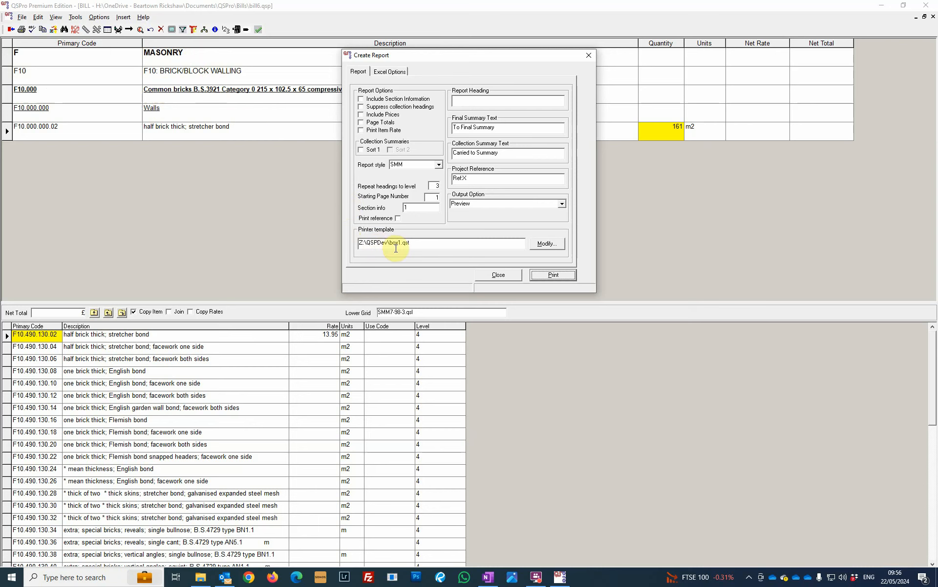
{"action": "left_click", "coordinate": [546, 276]}
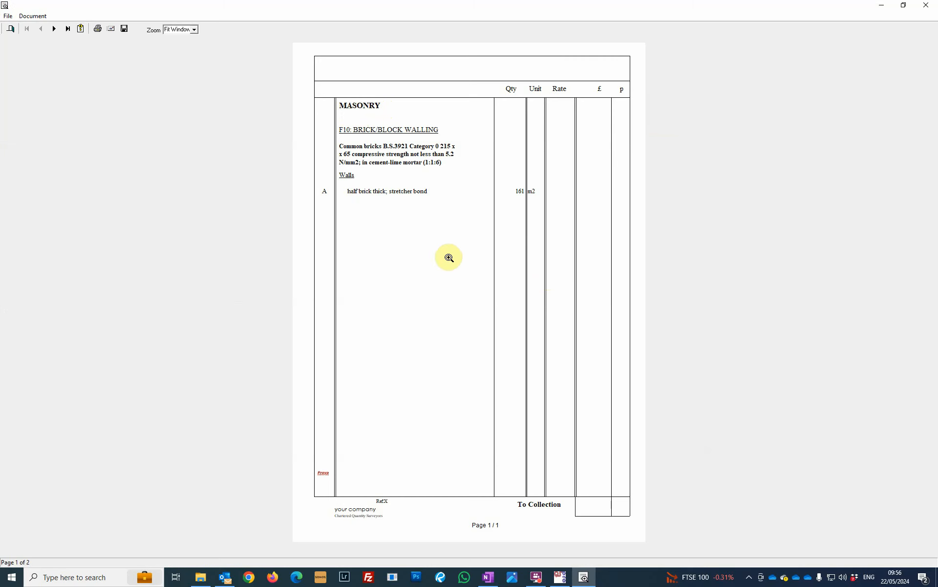
{"action": "left_click", "coordinate": [56, 29]}
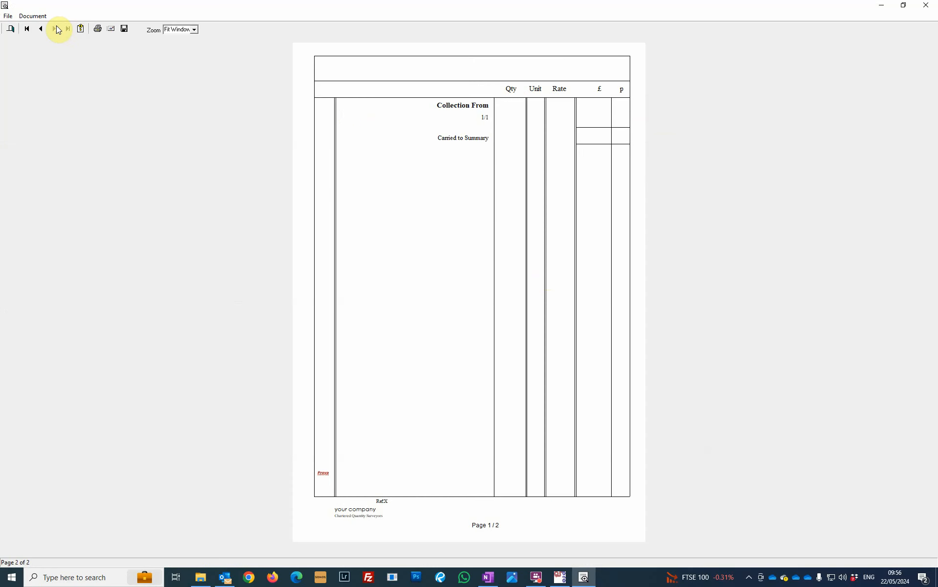
{"action": "left_click", "coordinate": [13, 29]}
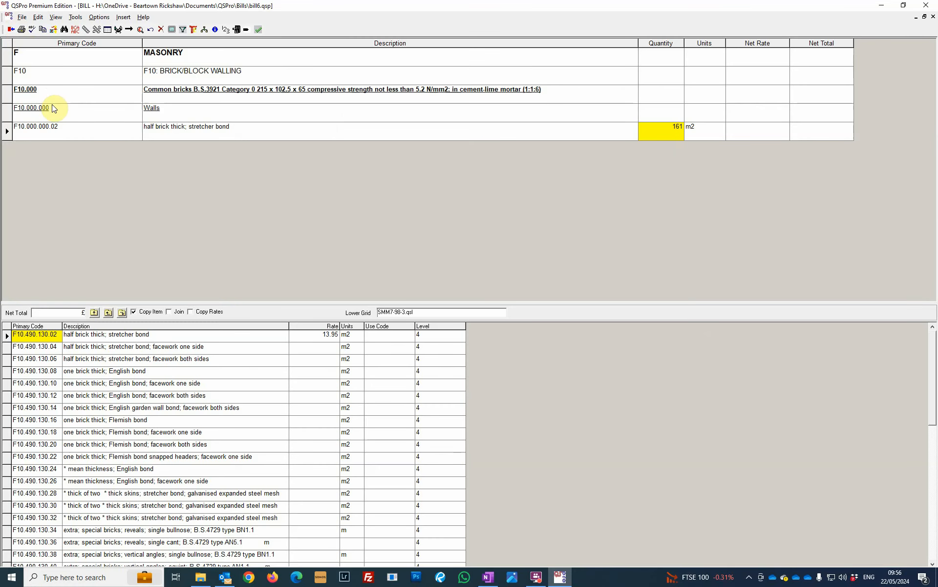
Generate the bill report with the output option Preview + Excel
{"action": "left_click", "coordinate": [21, 29]}
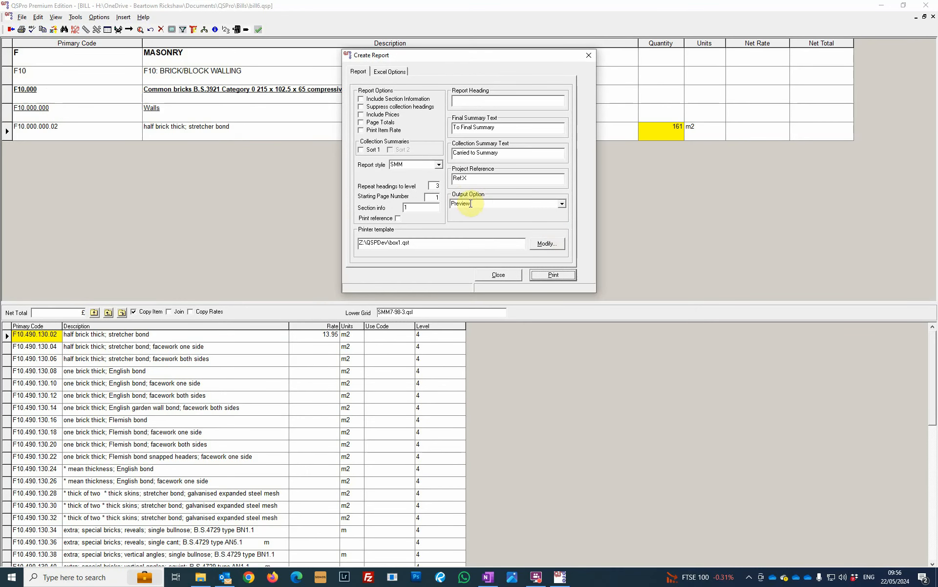
{"action": "left_click", "coordinate": [561, 204]}
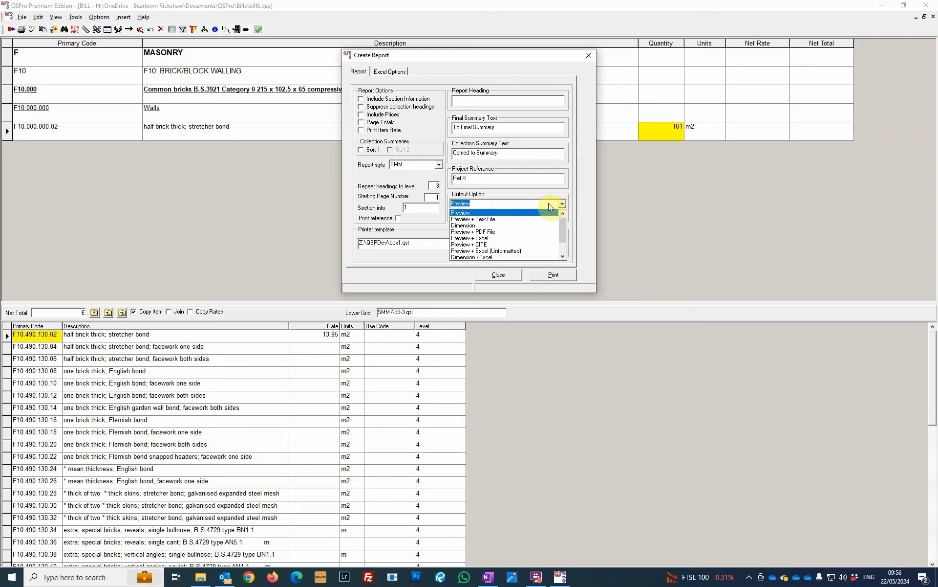
{"action": "left_click", "coordinate": [477, 238]}
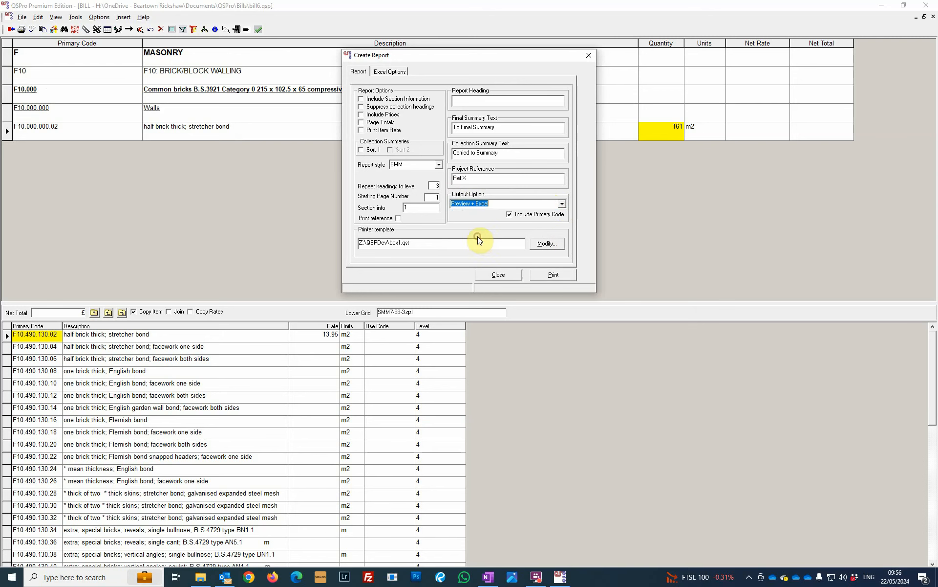
{"action": "left_click", "coordinate": [550, 275]}
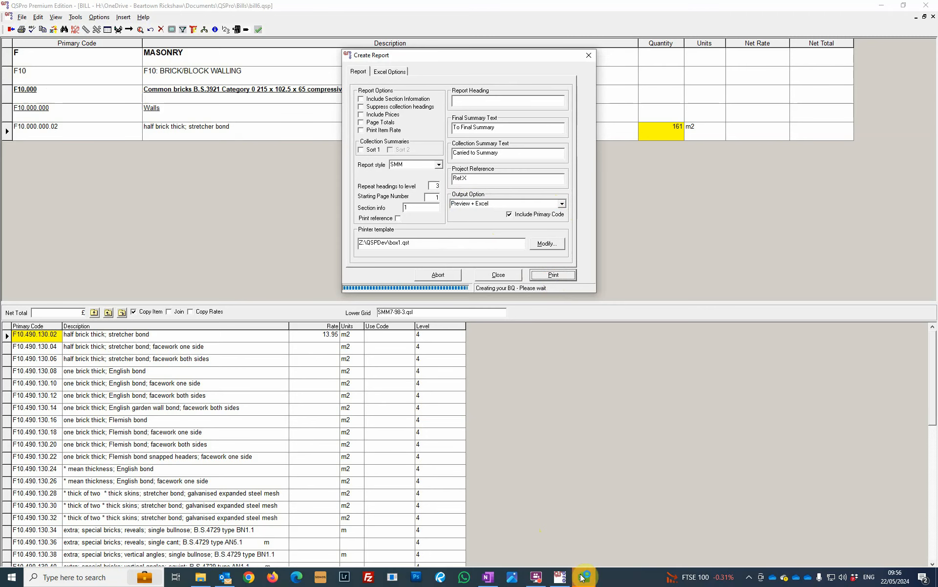
{"action": "mouse_move", "coordinate": [586, 578]}
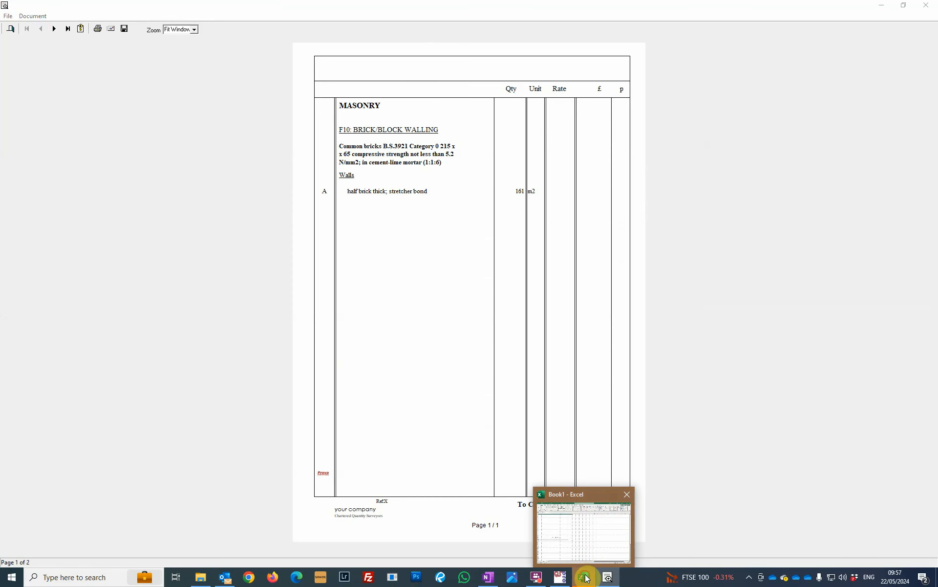
Switch to the exported bill workbook in Excel and review the sheet from its collection section up to the first row
{"action": "left_click", "coordinate": [584, 575]}
{"action": "scroll", "coordinate": [467, 435], "scroll_direction": "up", "scroll_amount": 20}
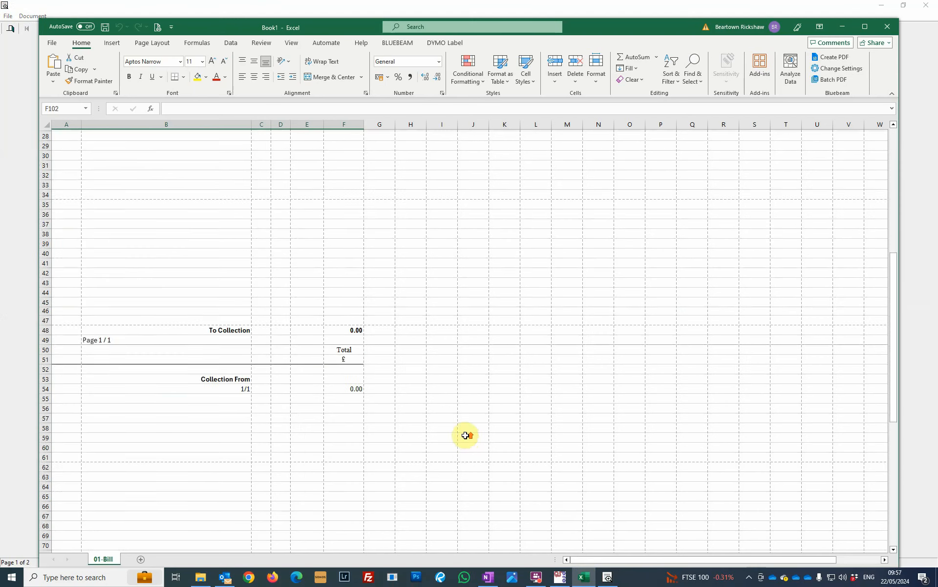
{"action": "scroll", "coordinate": [463, 435], "scroll_direction": "up", "scroll_amount": 3}
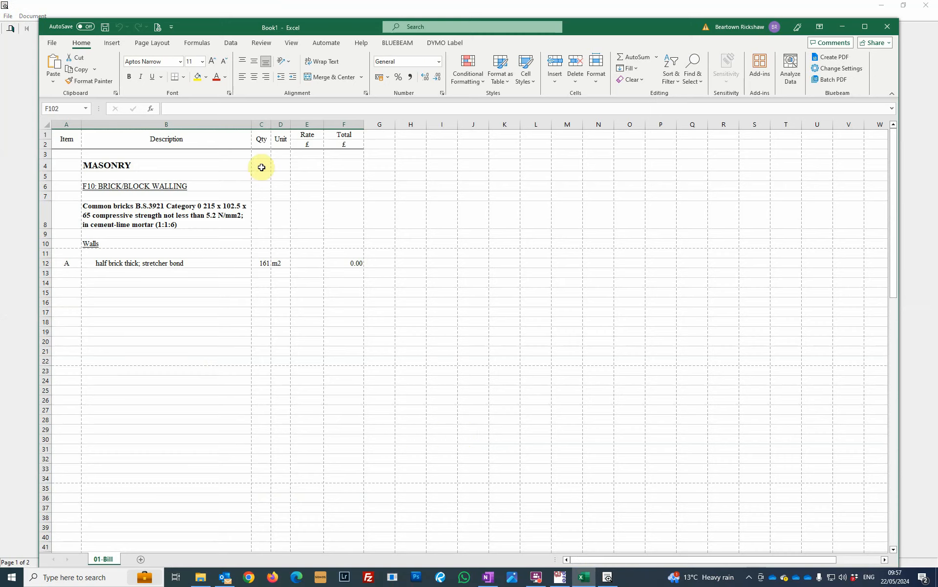
Preview the bill sheet's printout with the HP Color LaserJet MFP M283fdw printer, and close the workbook without saving
{"action": "left_click", "coordinate": [157, 27]}
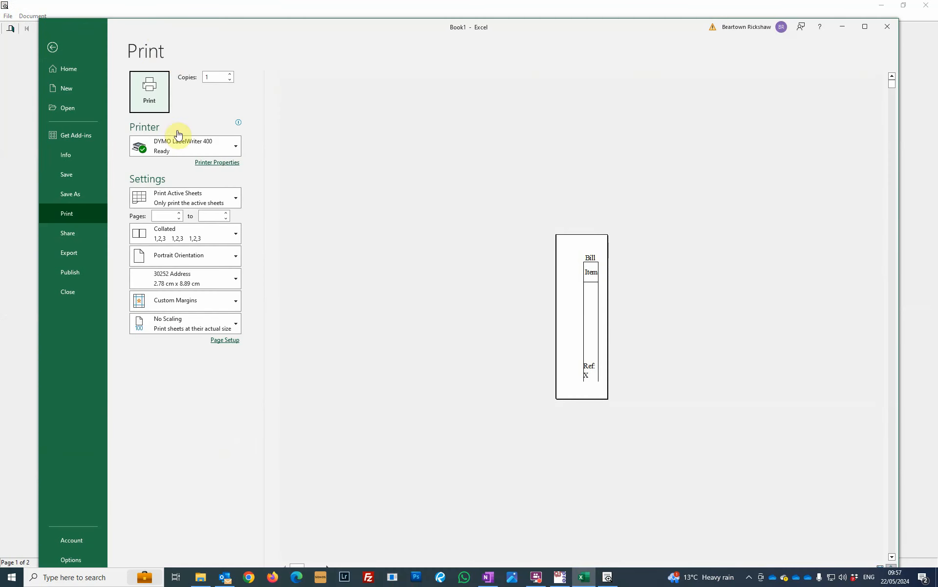
{"action": "left_click", "coordinate": [234, 148]}
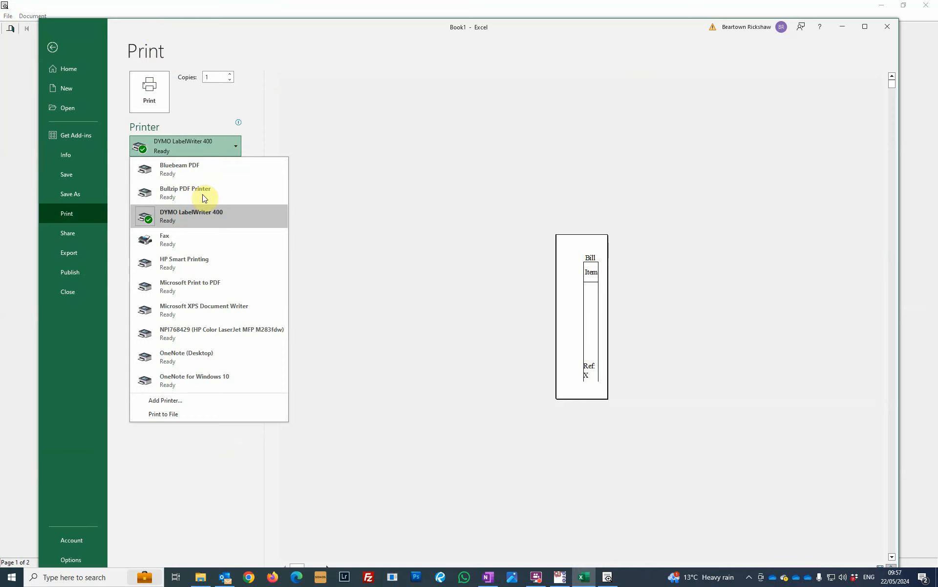
{"action": "left_click", "coordinate": [186, 333]}
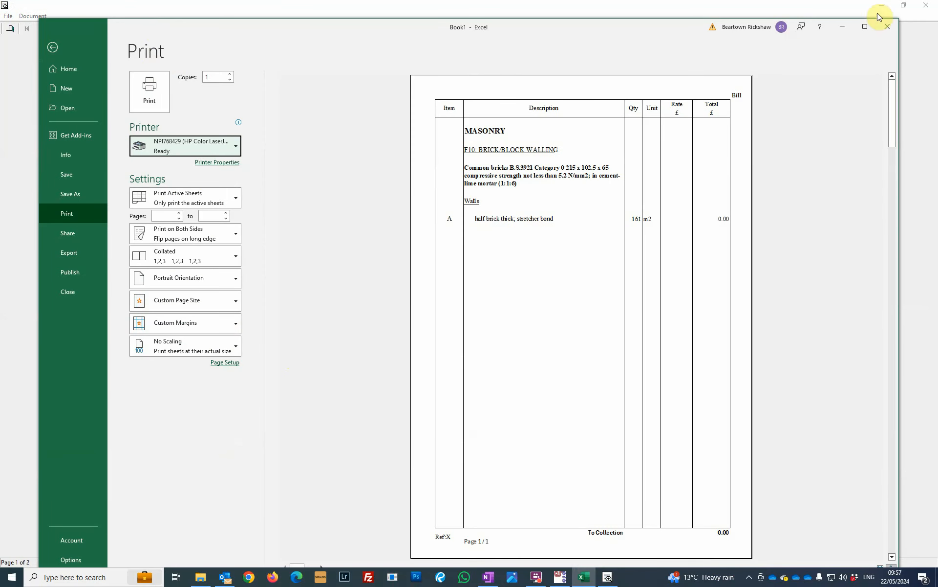
{"action": "left_click", "coordinate": [892, 25]}
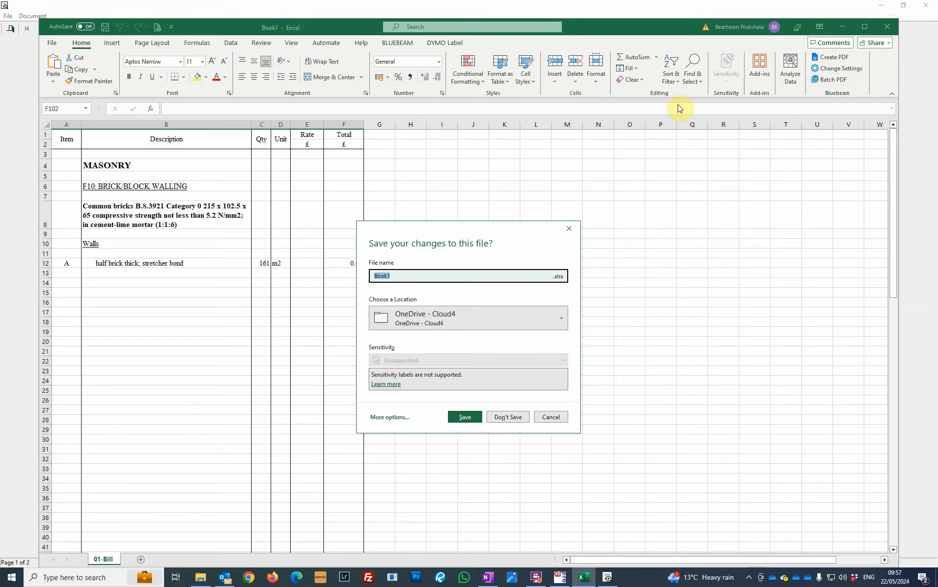
{"action": "left_click", "coordinate": [524, 416]}
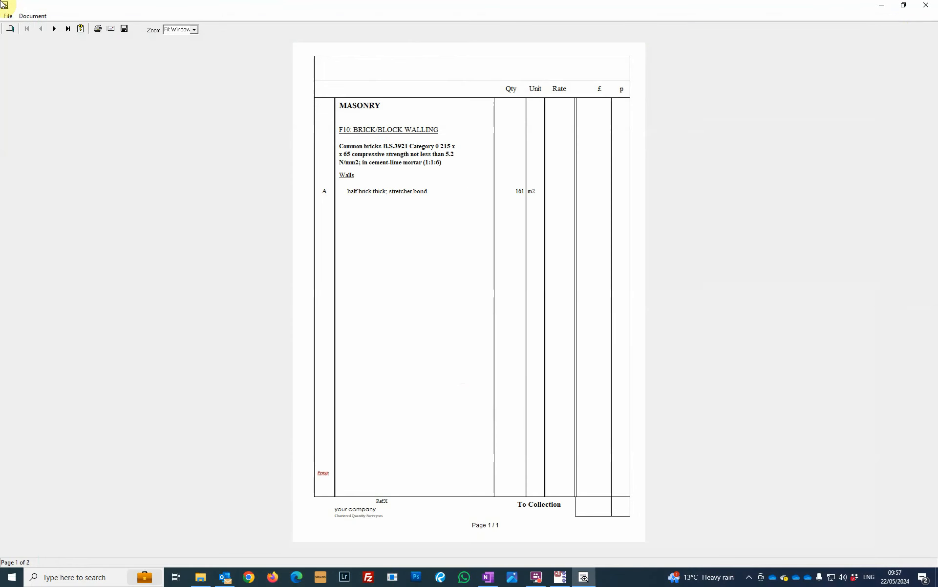